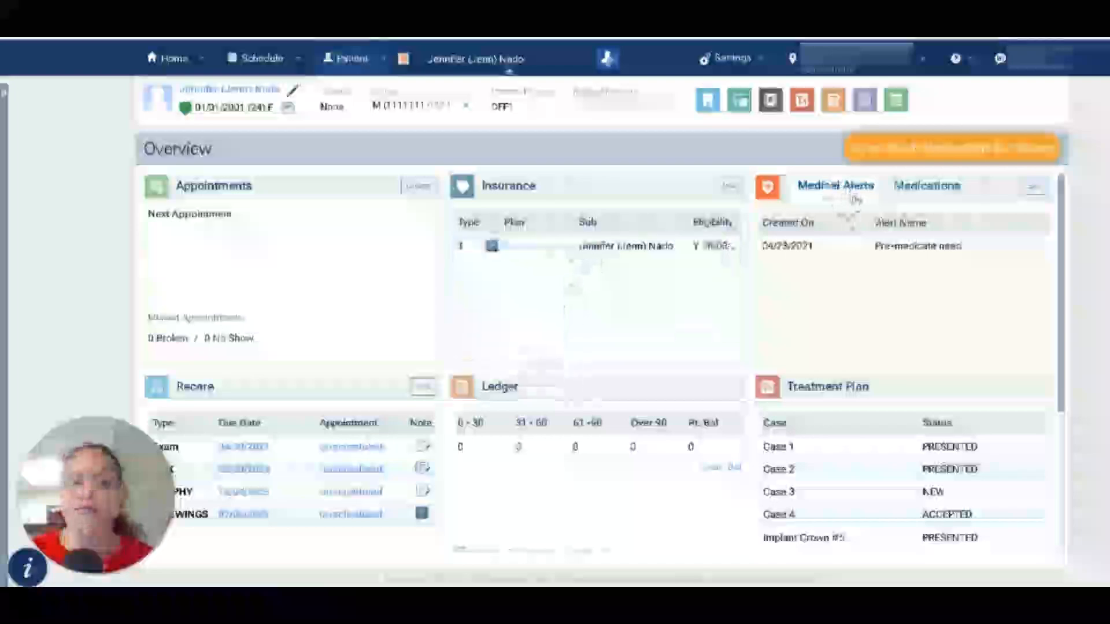
# Check the patient's medications on the overview and read the note attached to the BITEWINGS recare
pyautogui.click(924, 194)
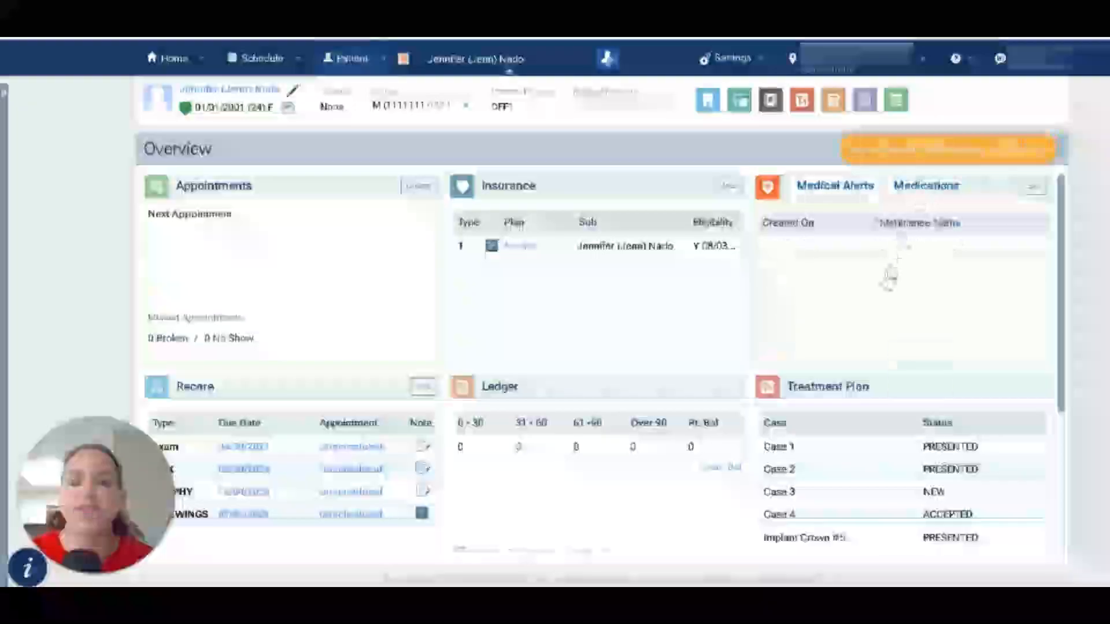
pyautogui.scroll(-4, 890, 278)
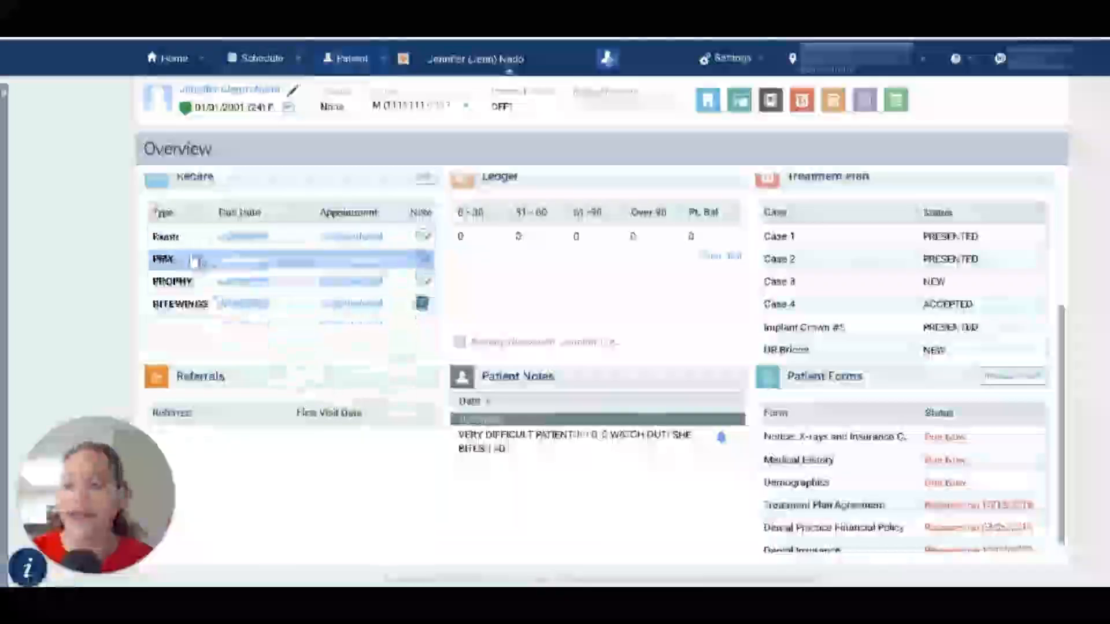
pyautogui.click(422, 305)
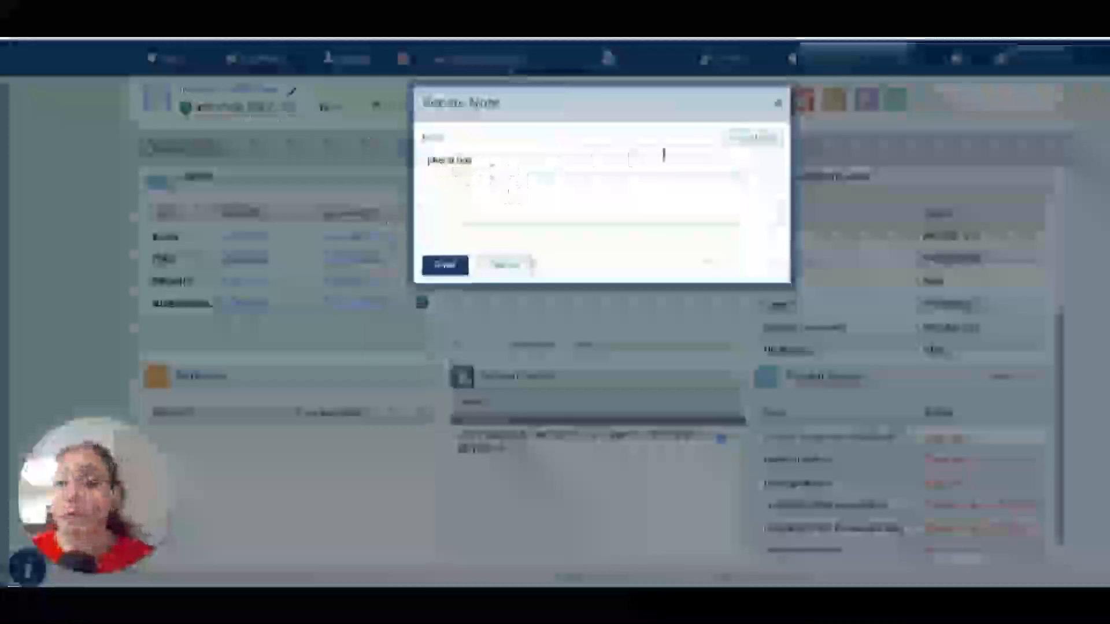
pyautogui.click(777, 103)
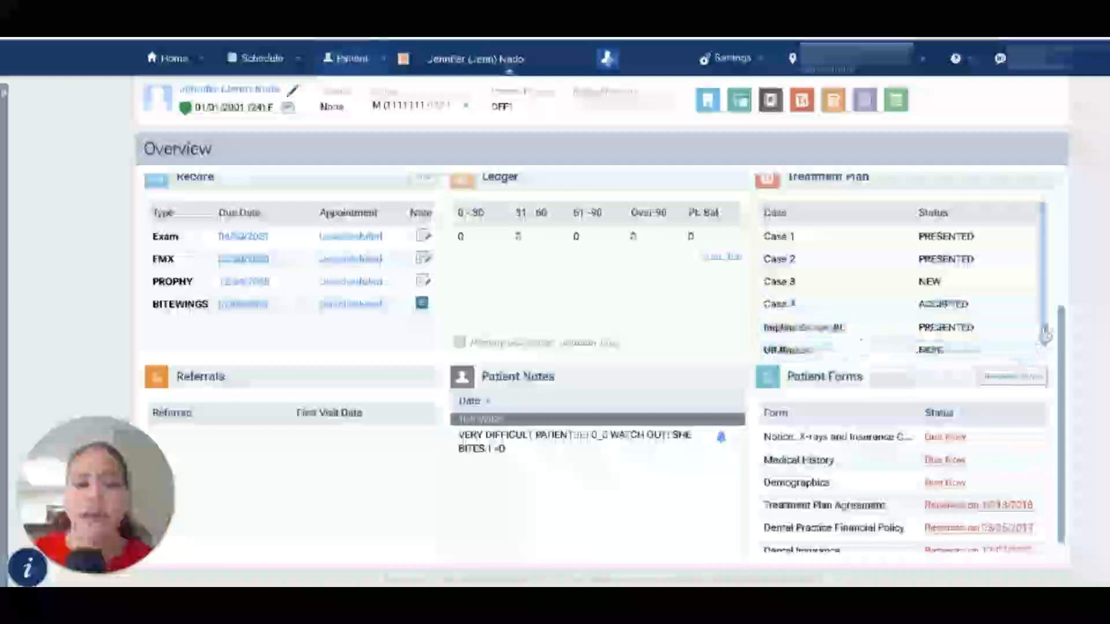
# Look over the patient's treatment plan cases and patient forms, and return to the medical alerts on the overview
pyautogui.scroll(-1, 1047, 336)
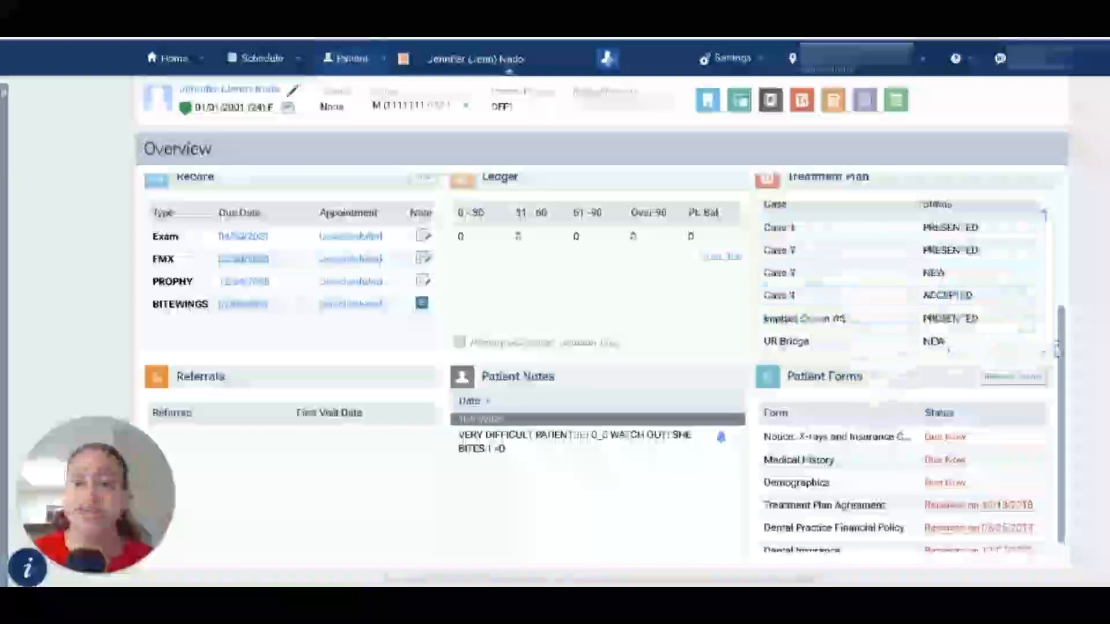
pyautogui.moveTo(1061, 377); pyautogui.dragTo(1052, 392)
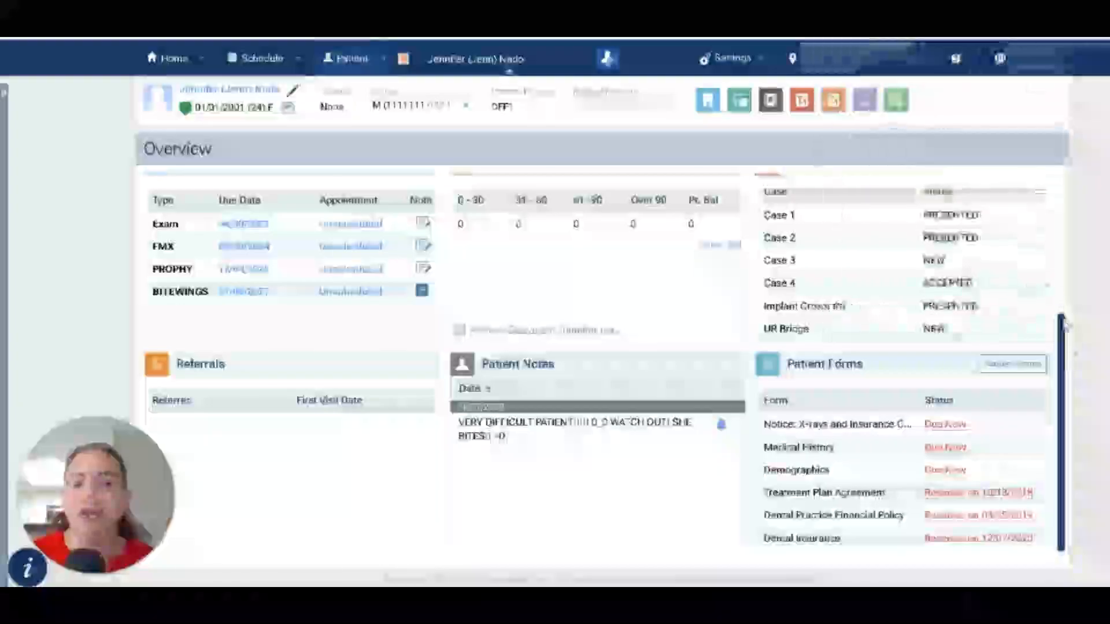
pyautogui.moveTo(1063, 361); pyautogui.dragTo(1052, 203)
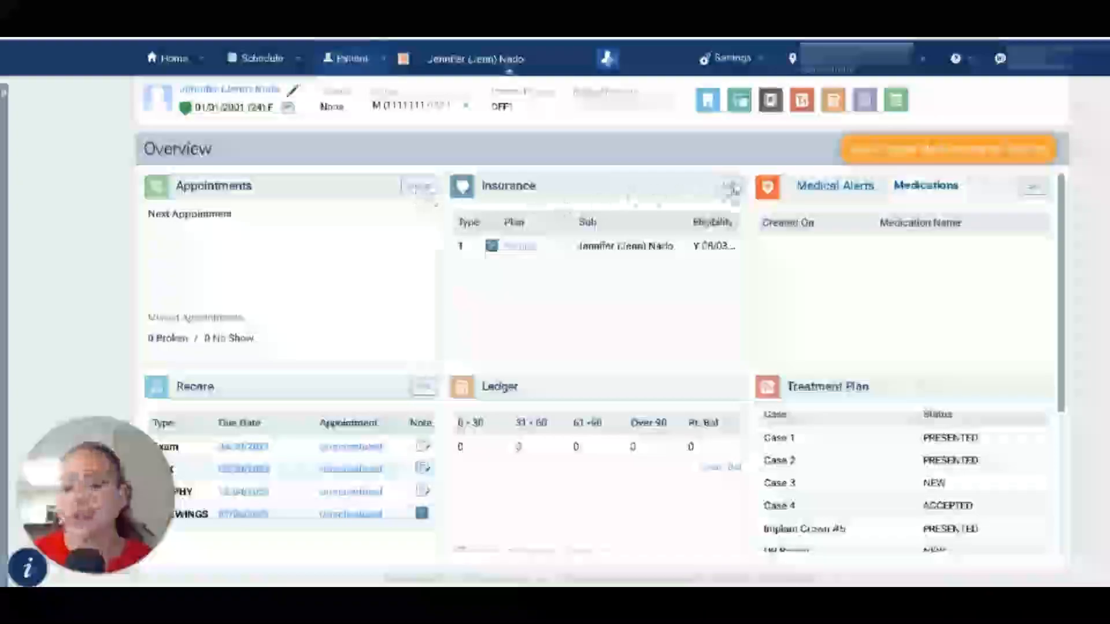
pyautogui.click(845, 200)
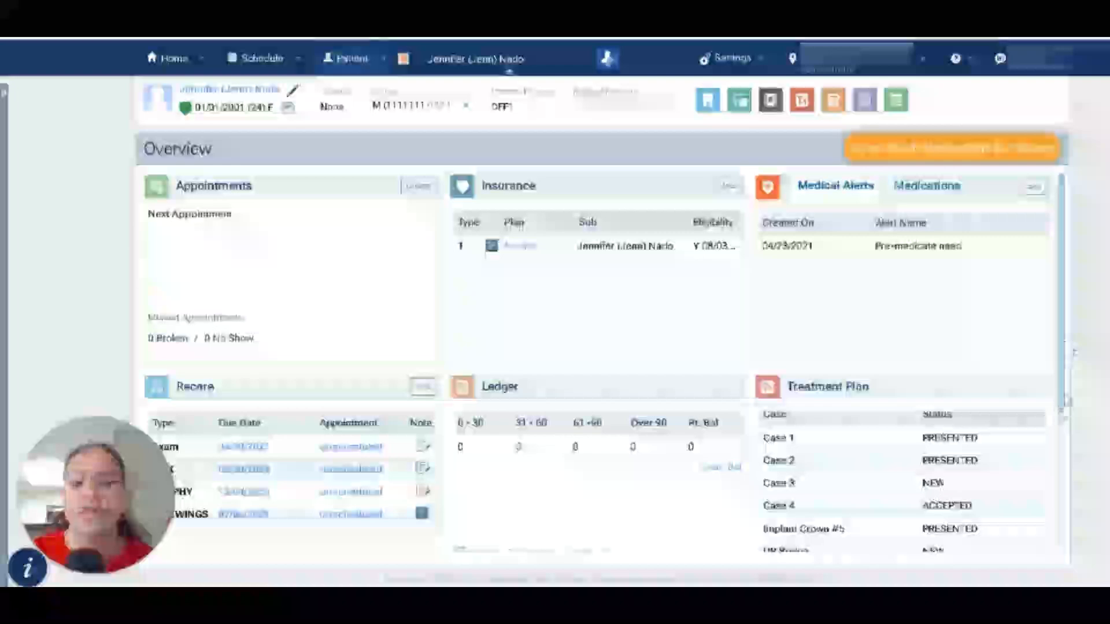
# View the patient's recare list, and review the BITEWINGS and Exam types in the practice's Recare Setup
pyautogui.click(257, 393)
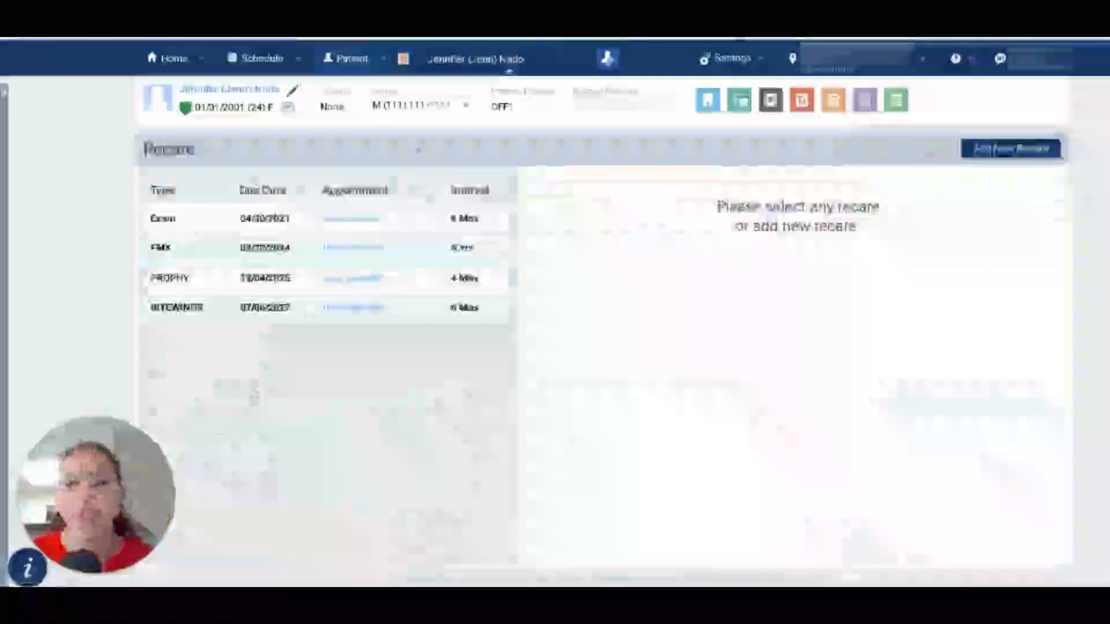
pyautogui.click(732, 75)
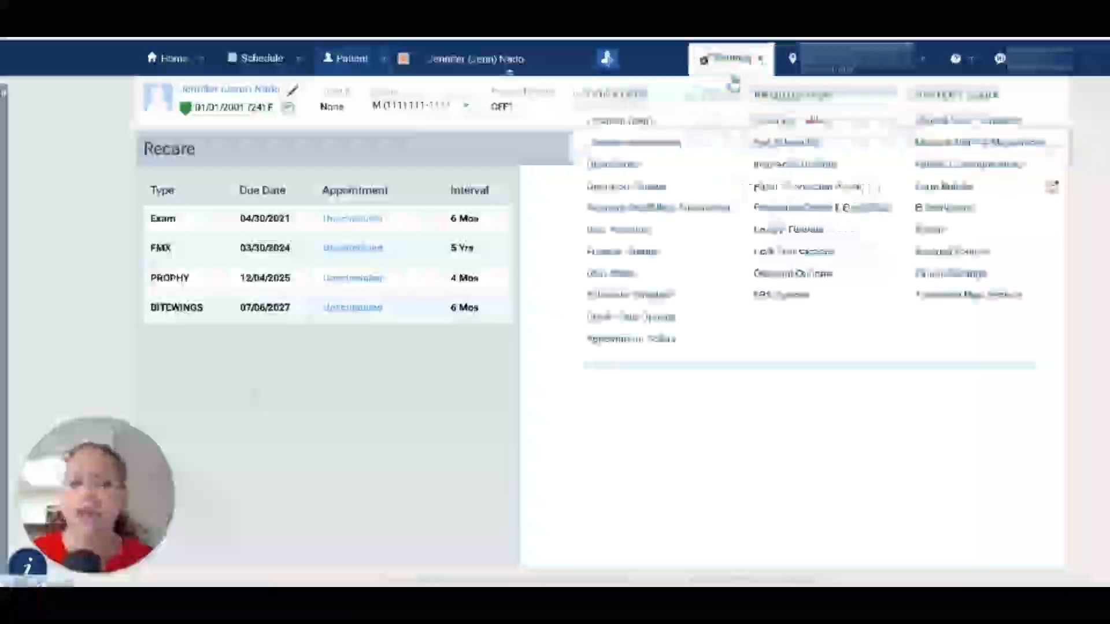
pyautogui.click(937, 232)
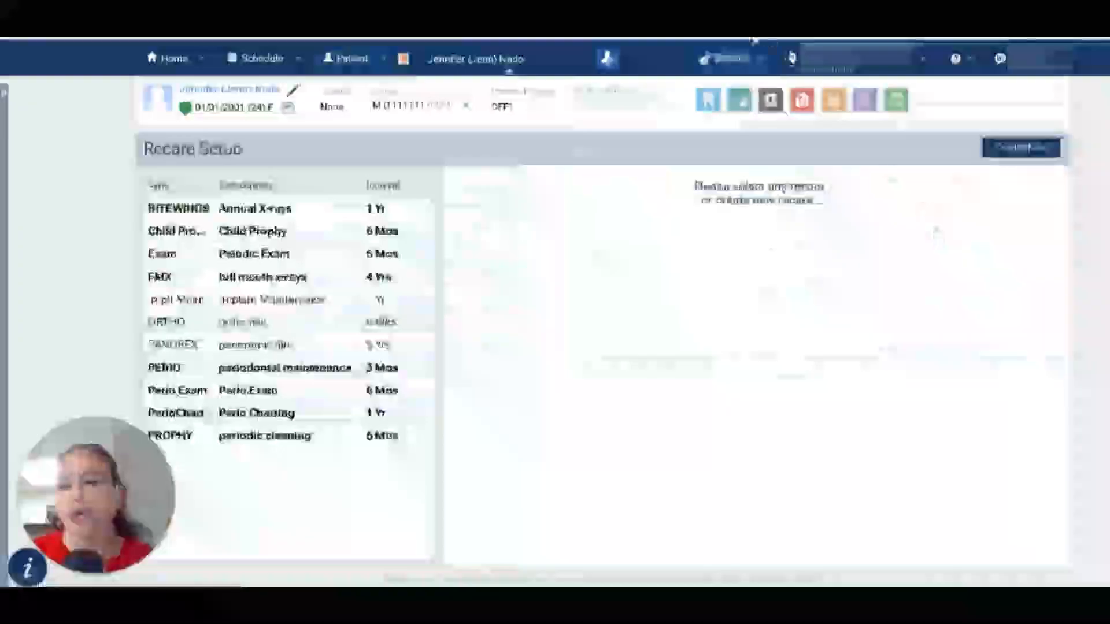
pyautogui.click(743, 61)
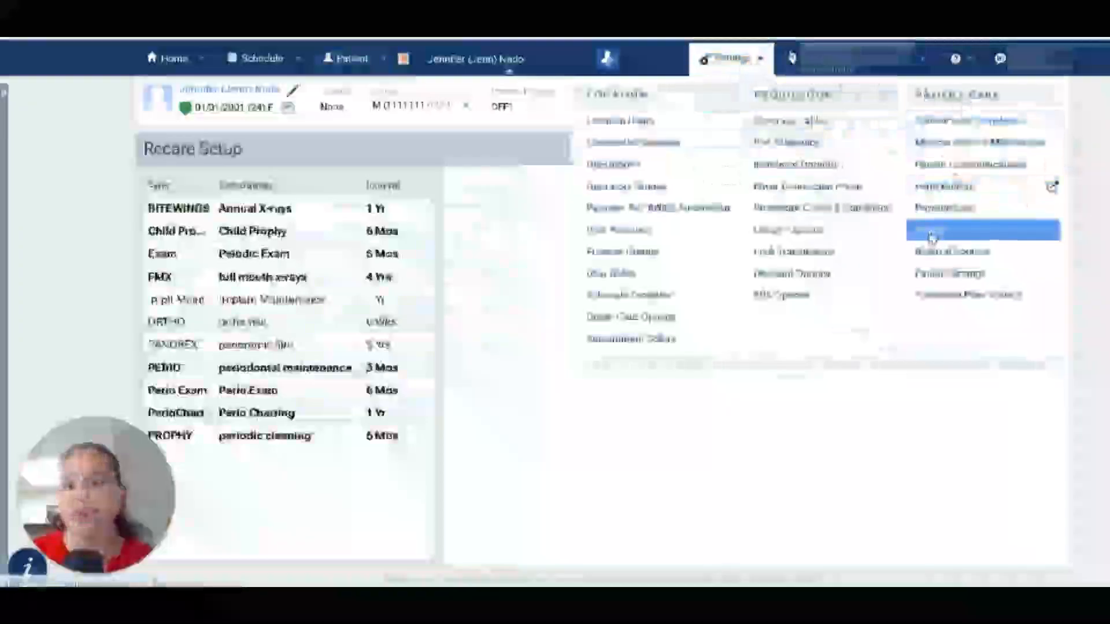
pyautogui.click(508, 158)
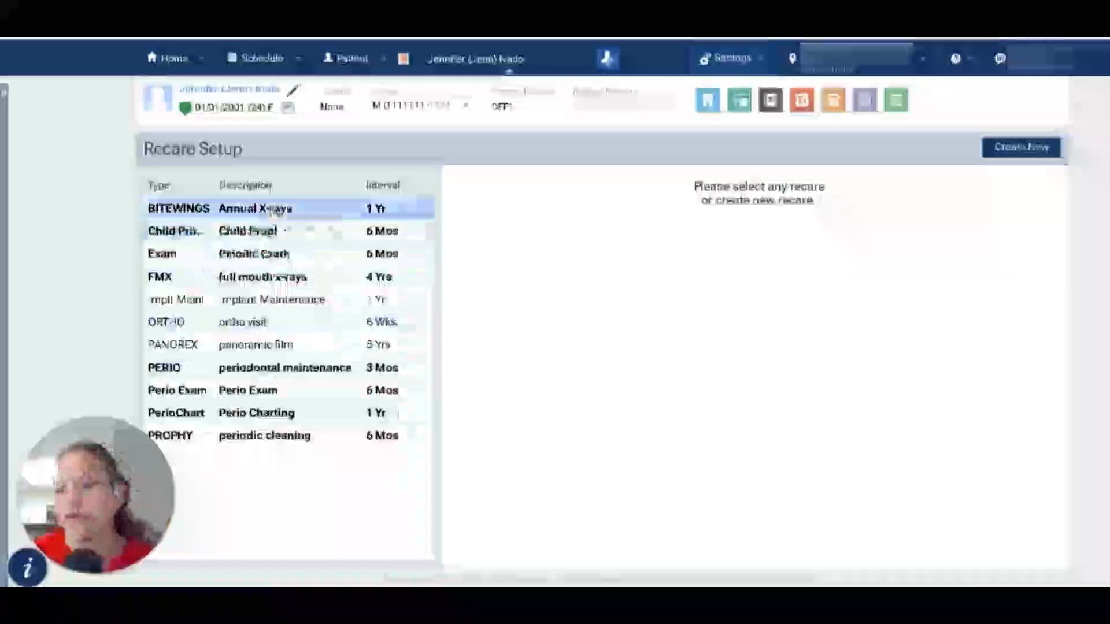
pyautogui.click(318, 221)
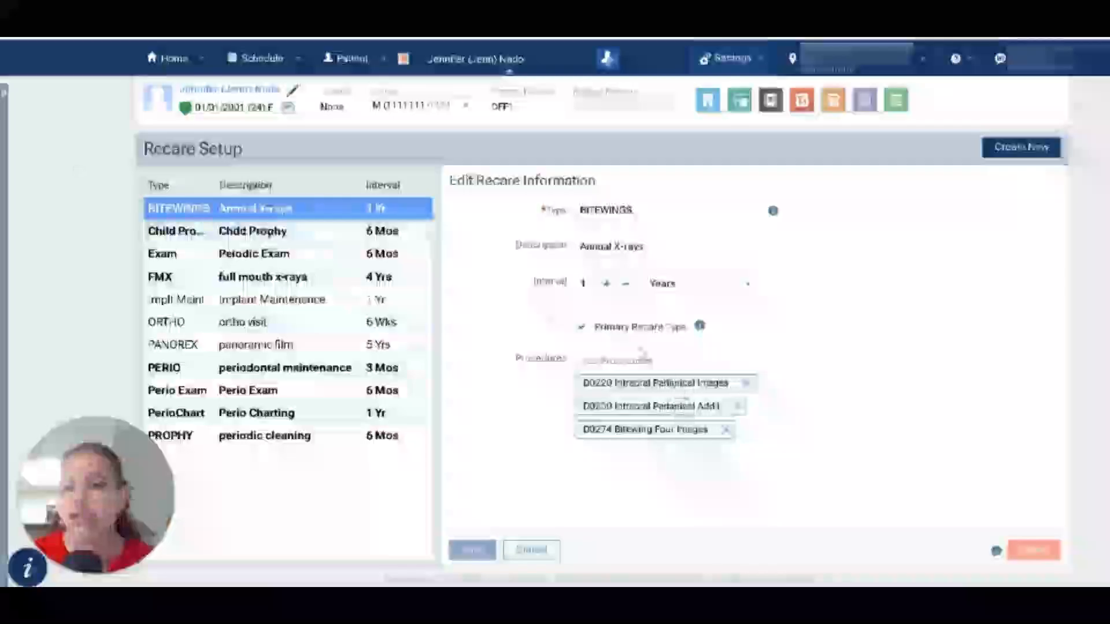
pyautogui.click(313, 263)
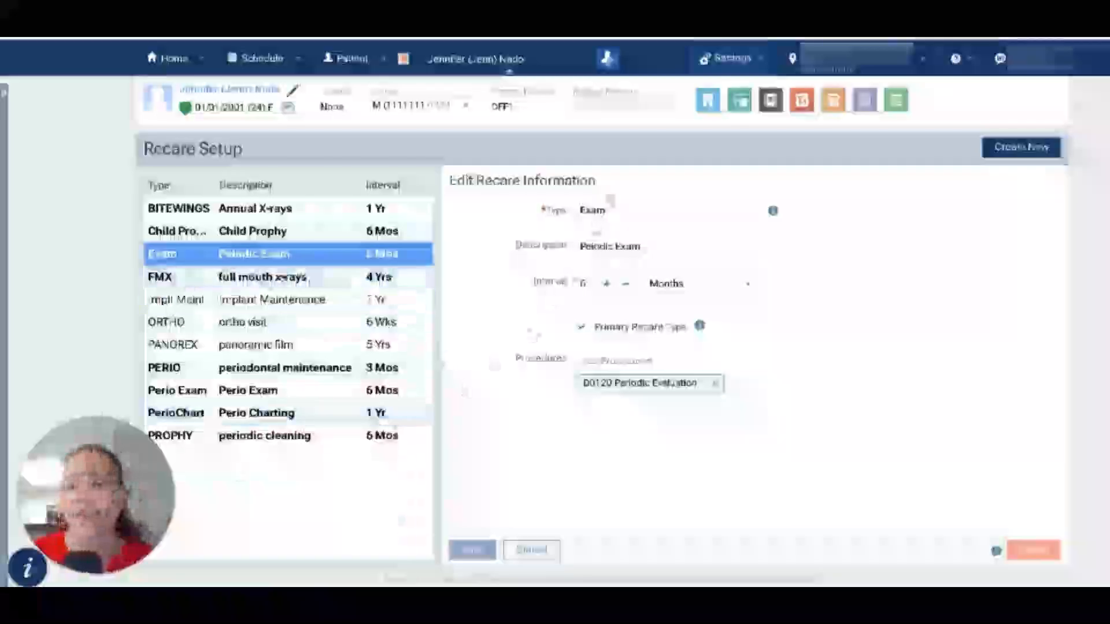
# Review the Due Date reminder for Prophy Recare in the recare section of Patient Communications
pyautogui.click(707, 57)
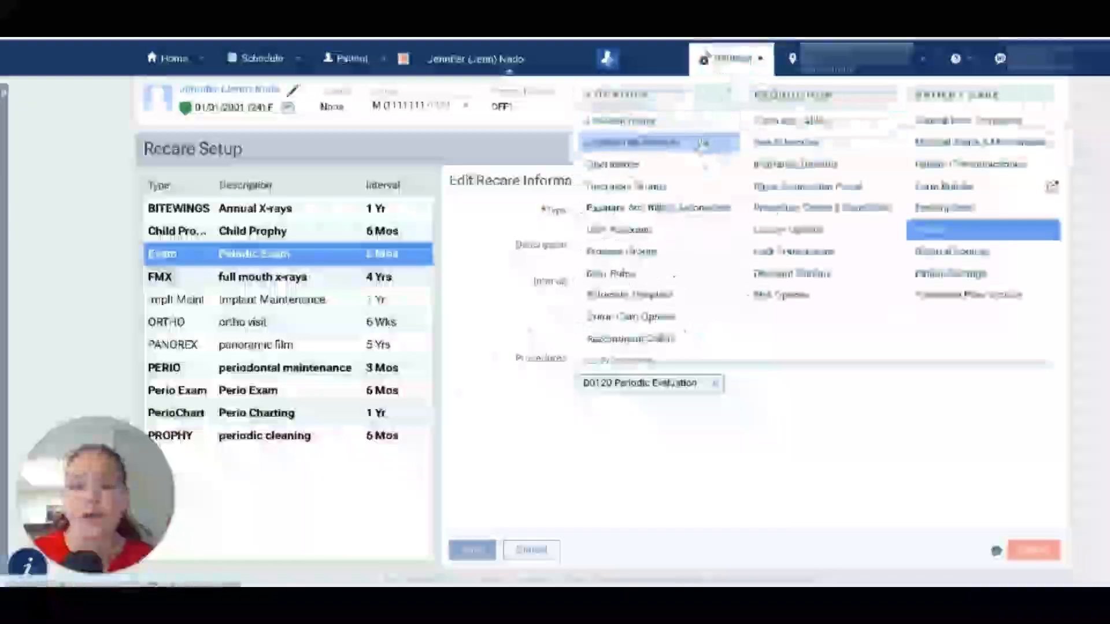
pyautogui.click(963, 165)
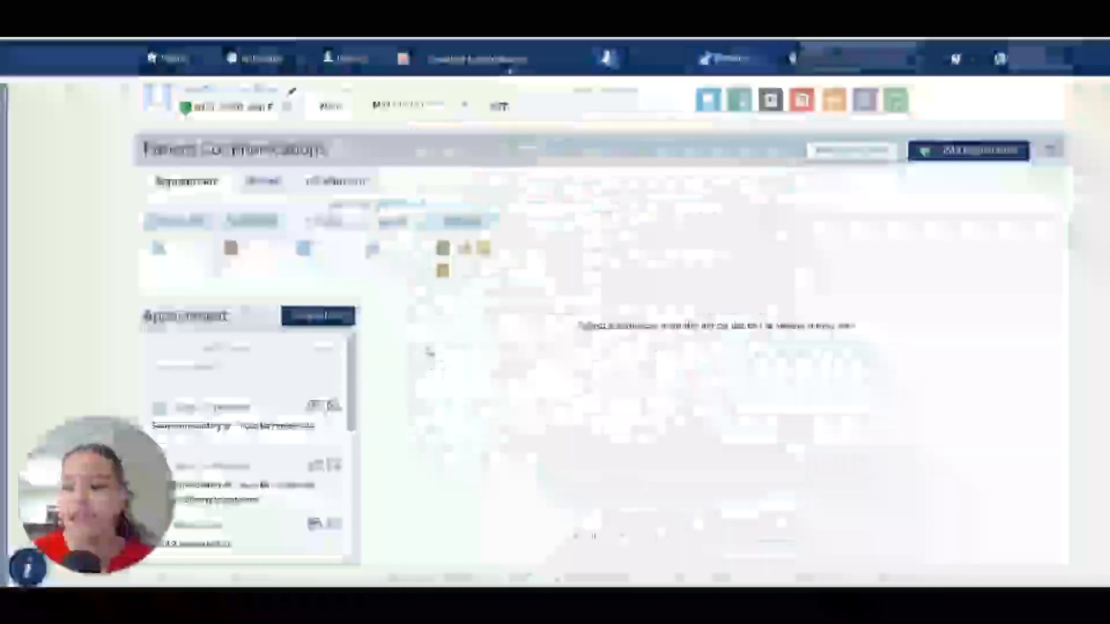
pyautogui.click(257, 182)
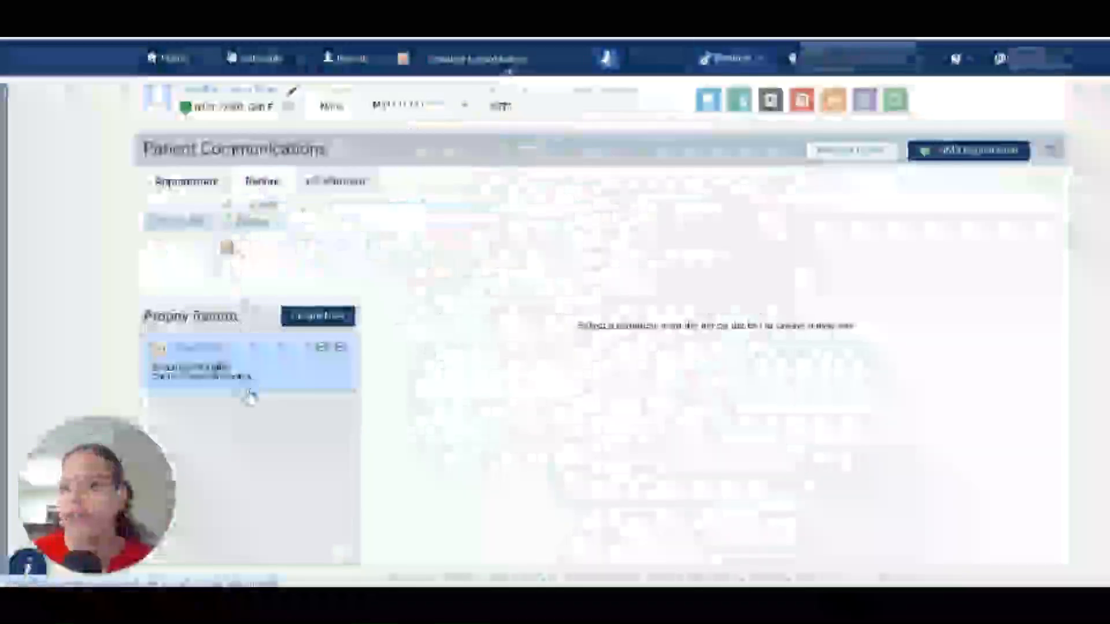
pyautogui.click(280, 362)
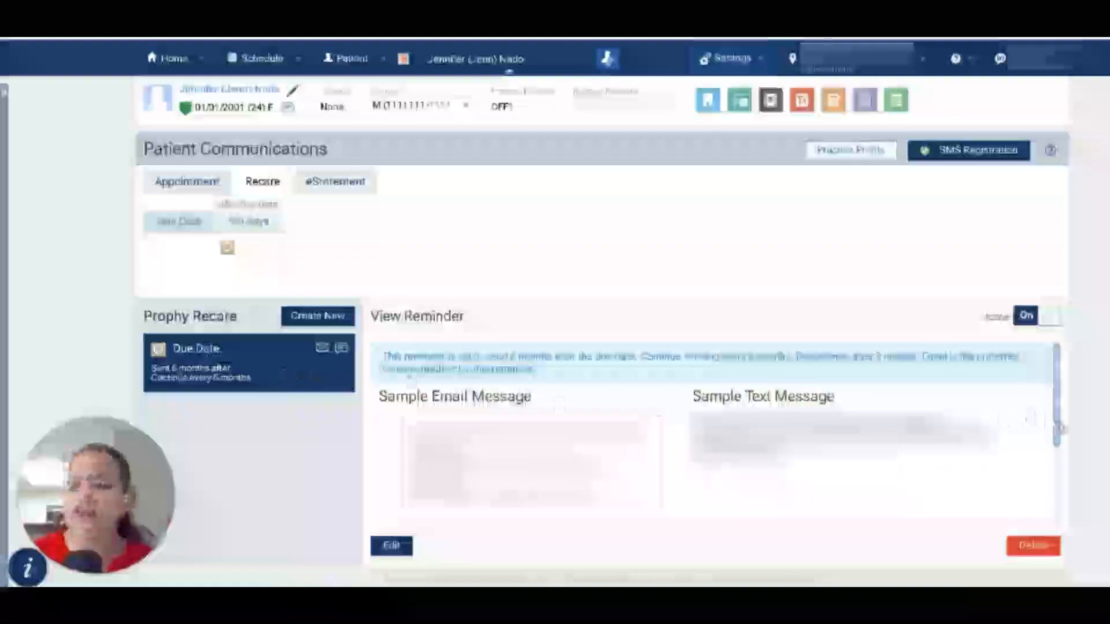
pyautogui.moveTo(1059, 429); pyautogui.dragTo(1054, 355)
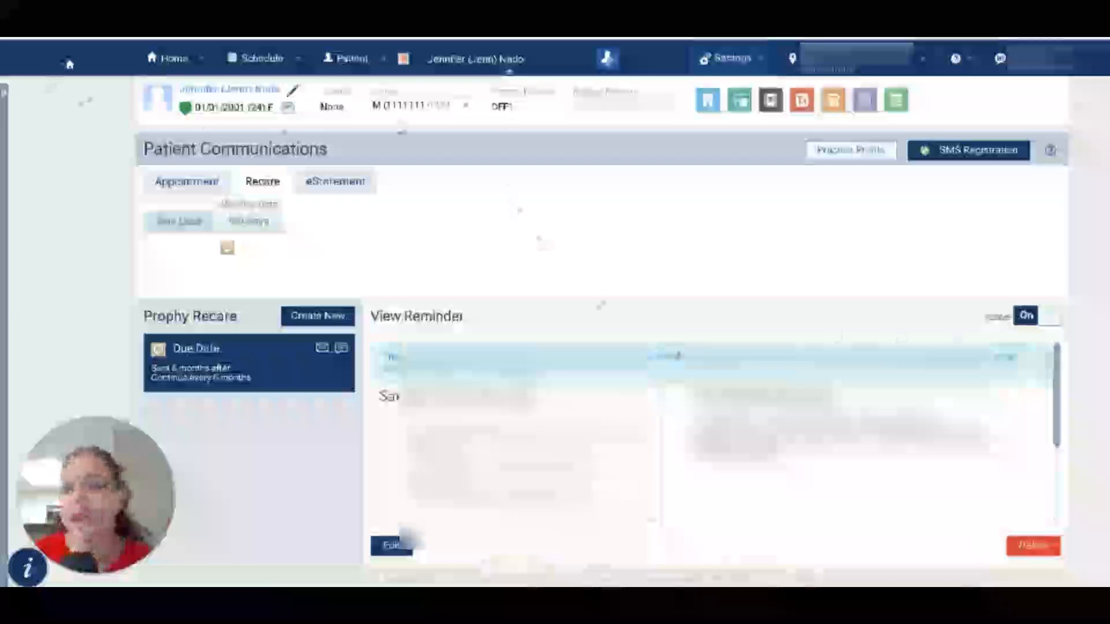
# Return to the patient's recare list, add the note "plus a day" to the Exam recare and save it
pyautogui.click(167, 60)
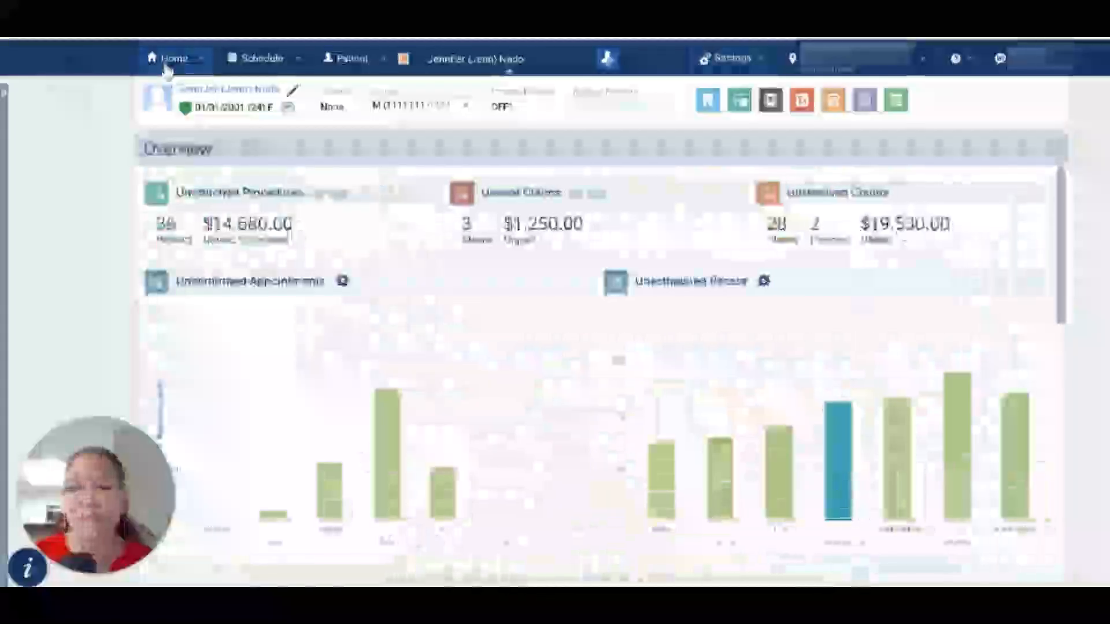
pyautogui.click(370, 58)
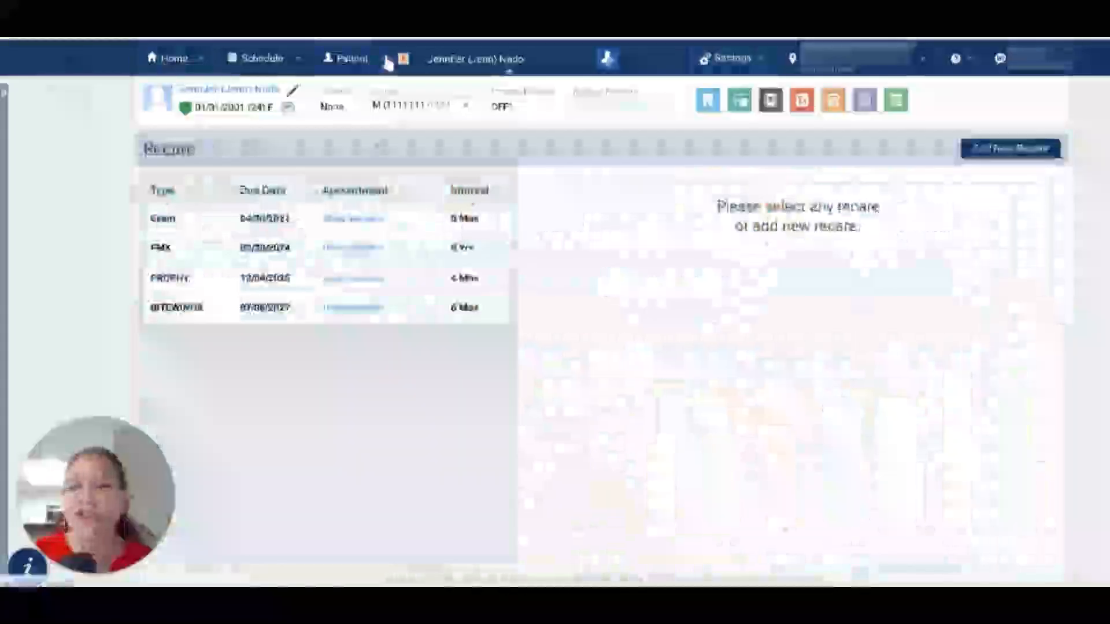
pyautogui.click(218, 231)
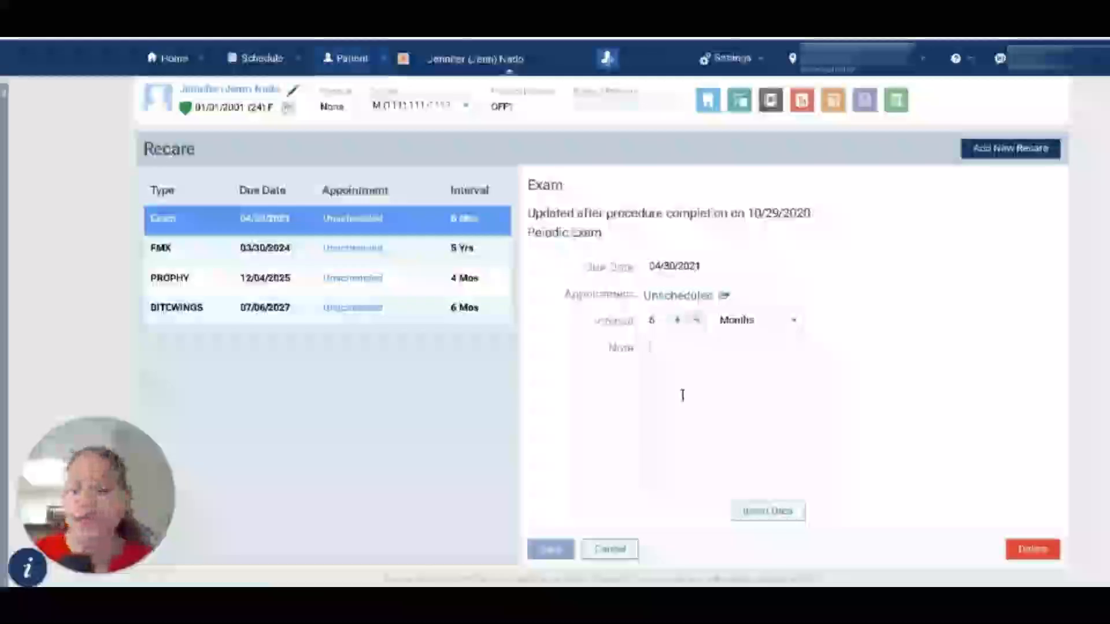
pyautogui.write('pat')
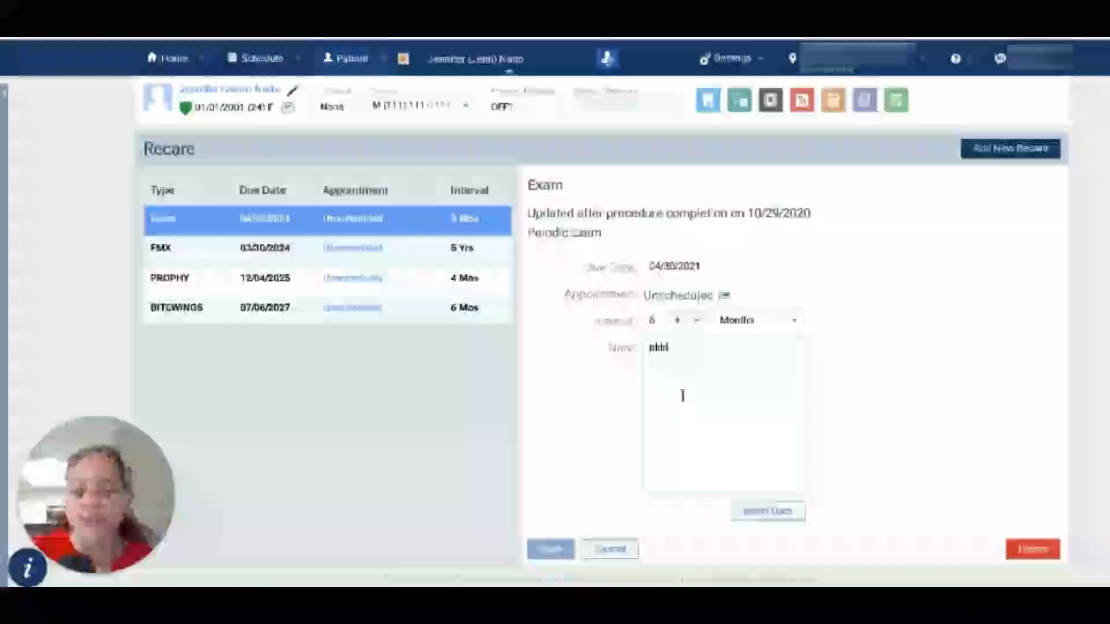
pyautogui.press('BackSpace')
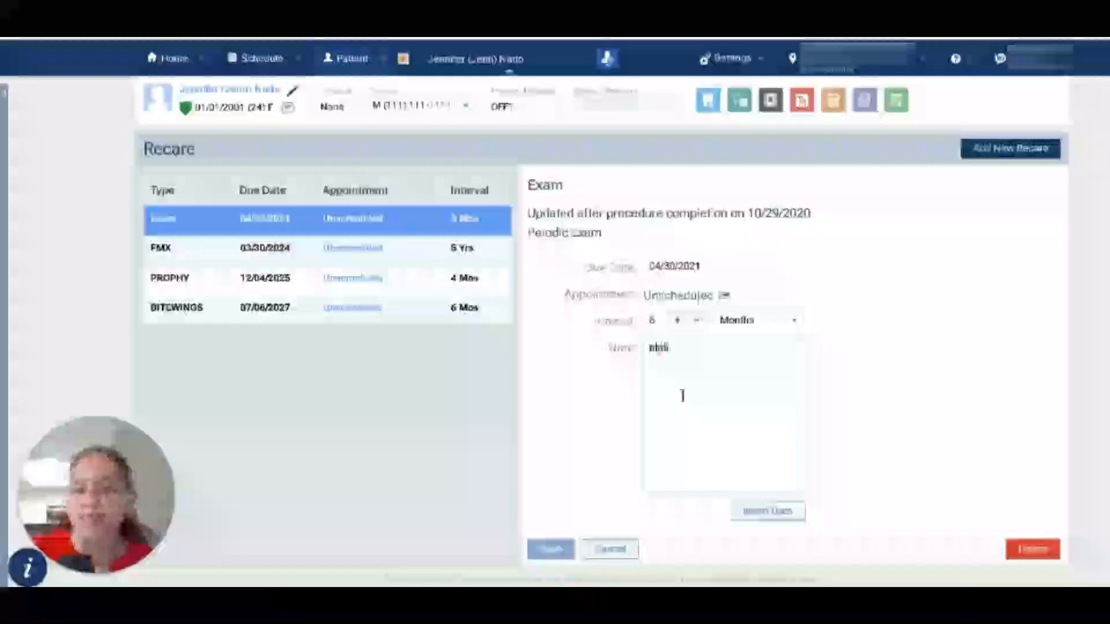
pyautogui.write('a')
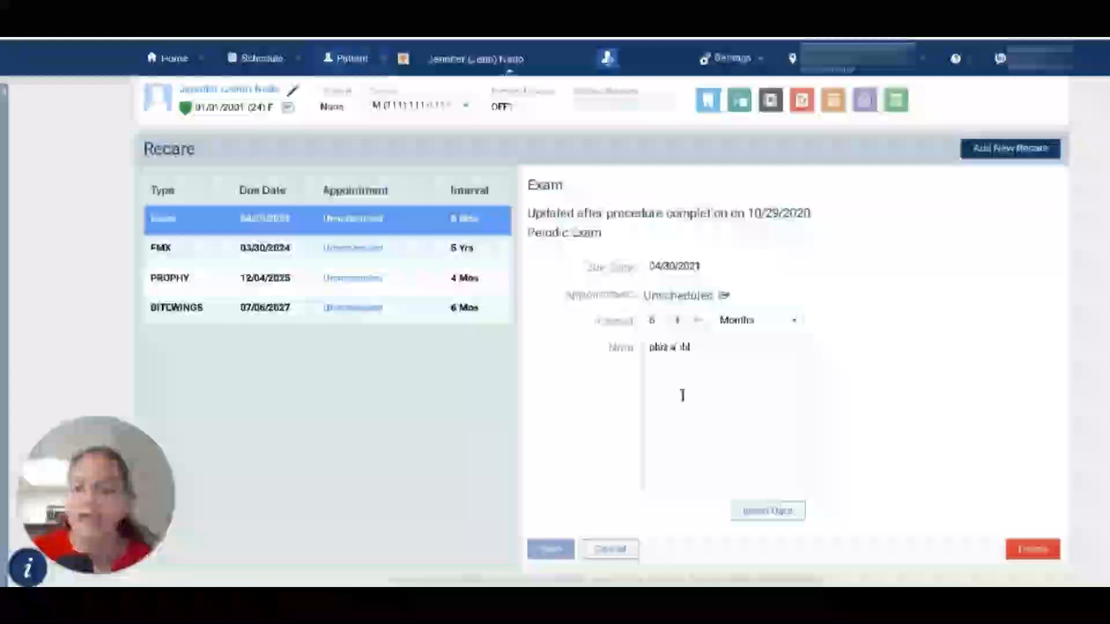
pyautogui.write(' dya')
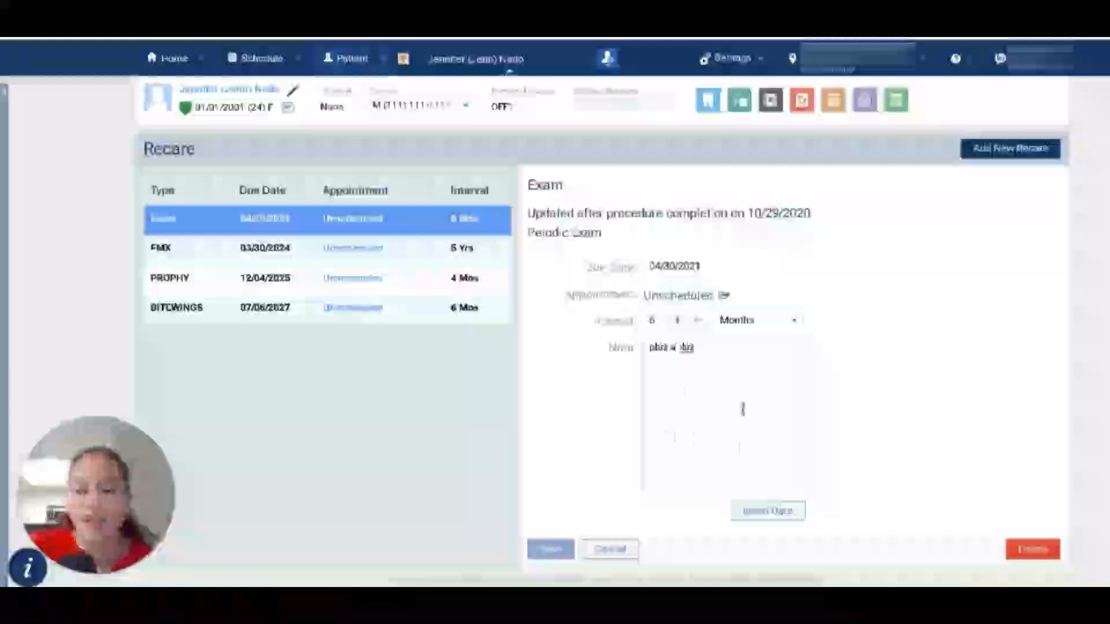
pyautogui.press('BackSpace')
pyautogui.press('BackSpace')
pyautogui.write('ay')
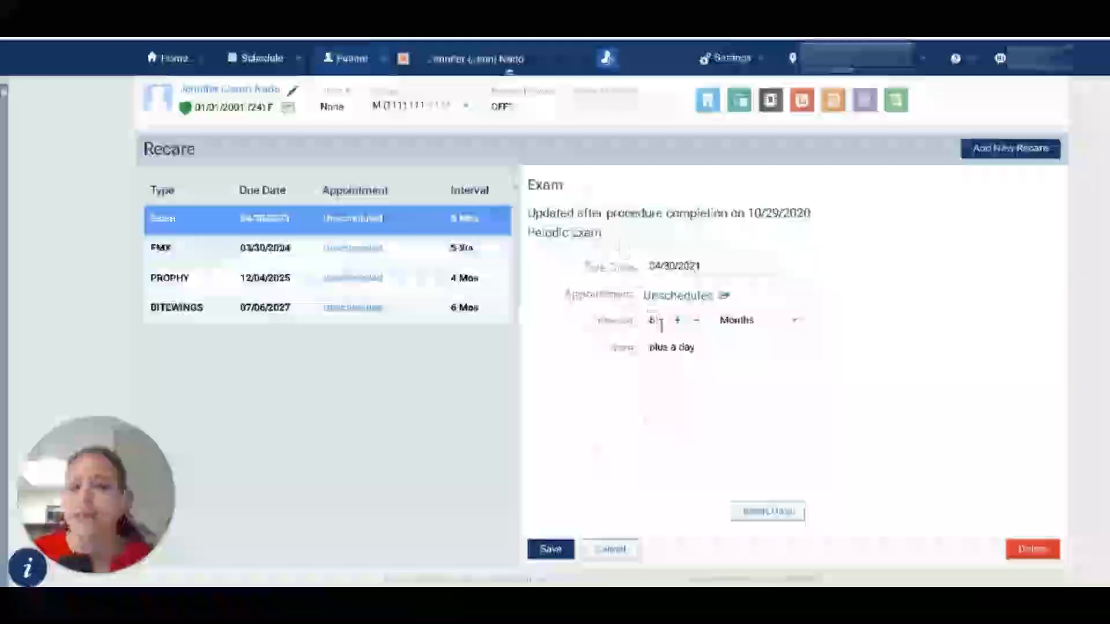
pyautogui.click(551, 549)
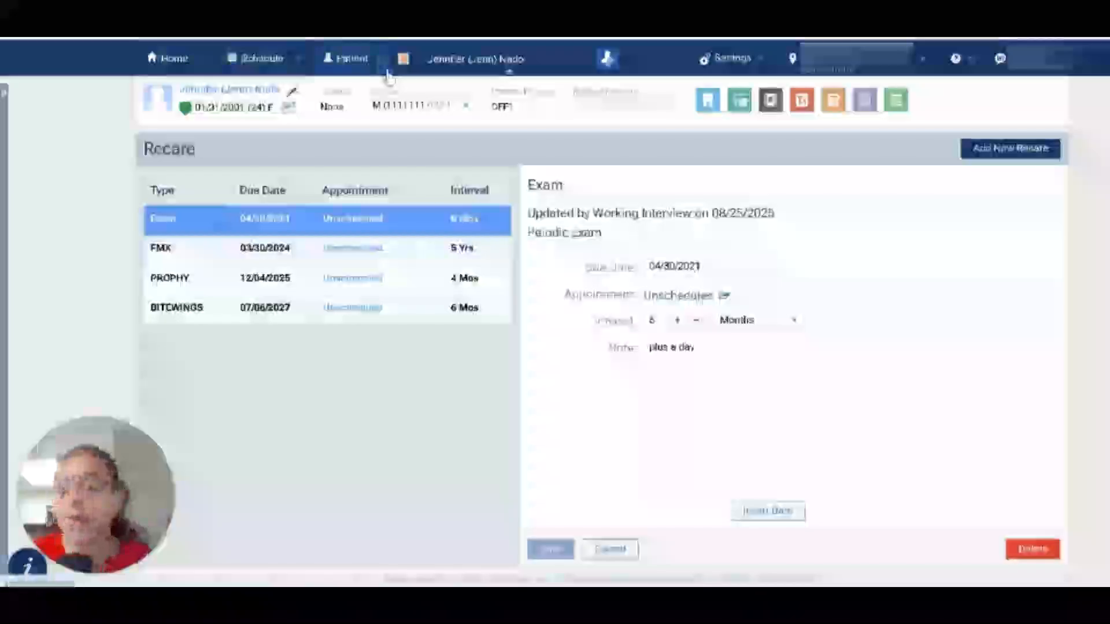
# Open the August unscheduled recare records from the Unscheduled Recare chart on the practice overview
pyautogui.click(170, 60)
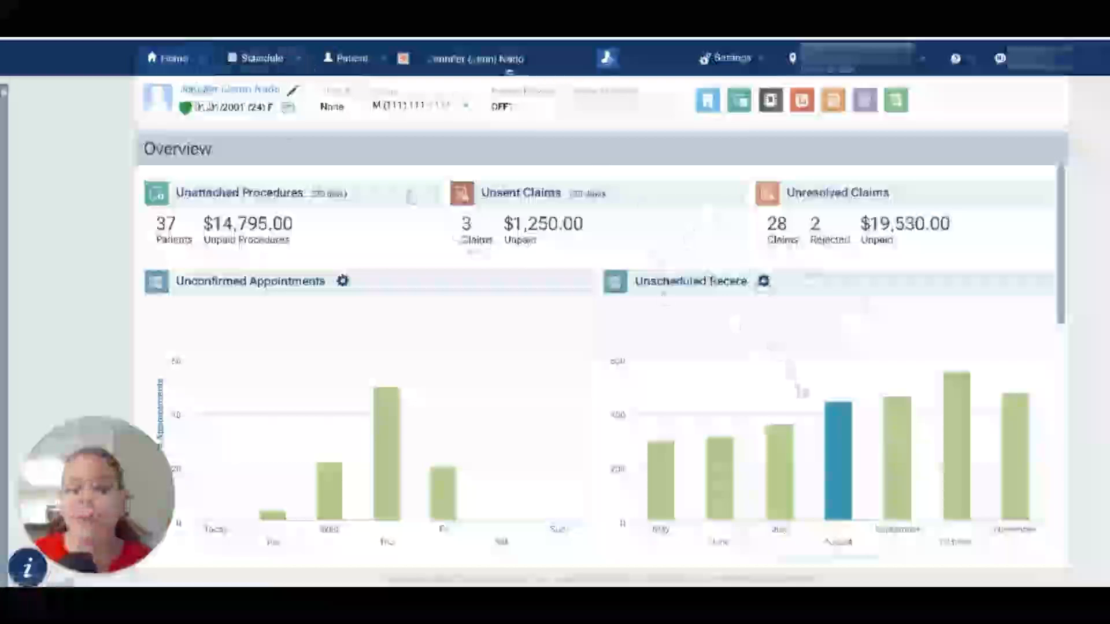
pyautogui.click(841, 431)
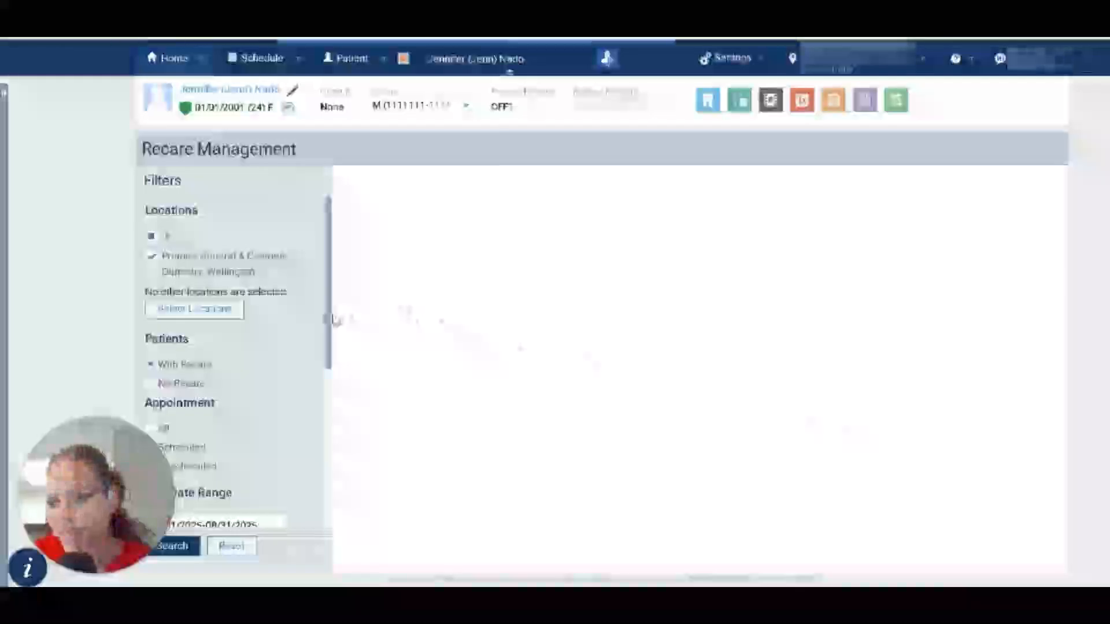
pyautogui.moveTo(333, 319); pyautogui.dragTo(329, 348)
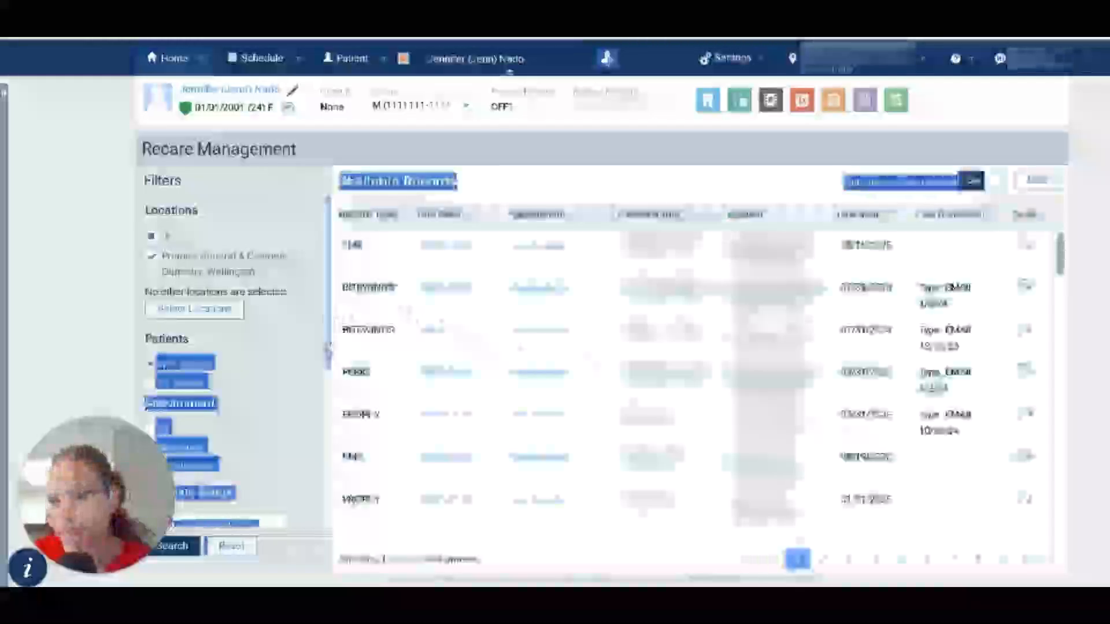
pyautogui.click(318, 198)
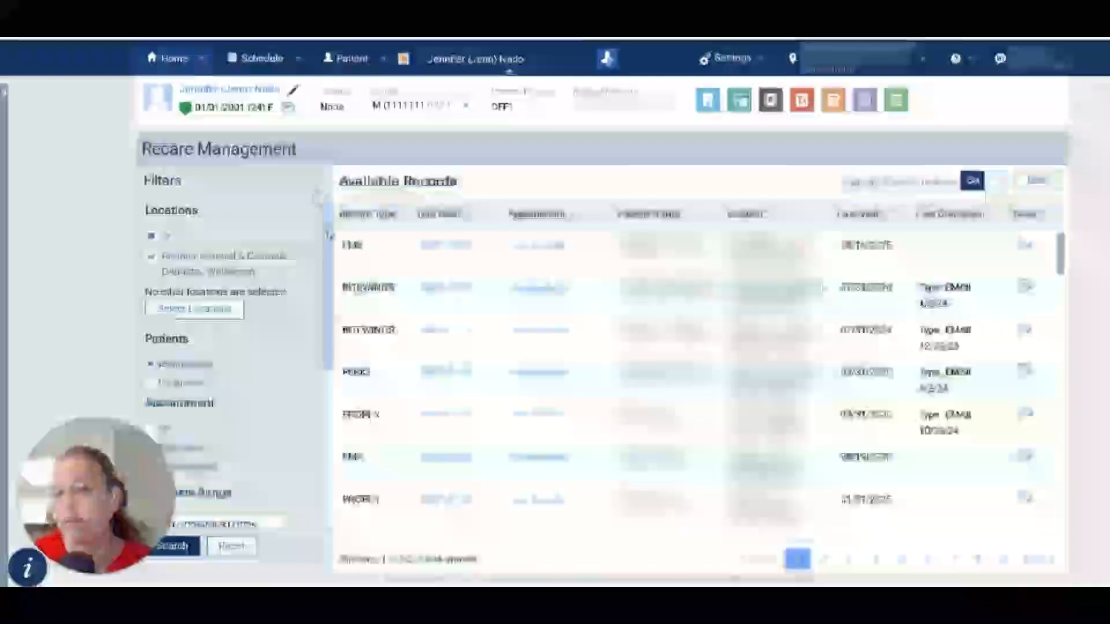
# Review the recare filters for appointment status, due date range and recare type, keeping Unscheduled selected
pyautogui.scroll(-3, 318, 199)
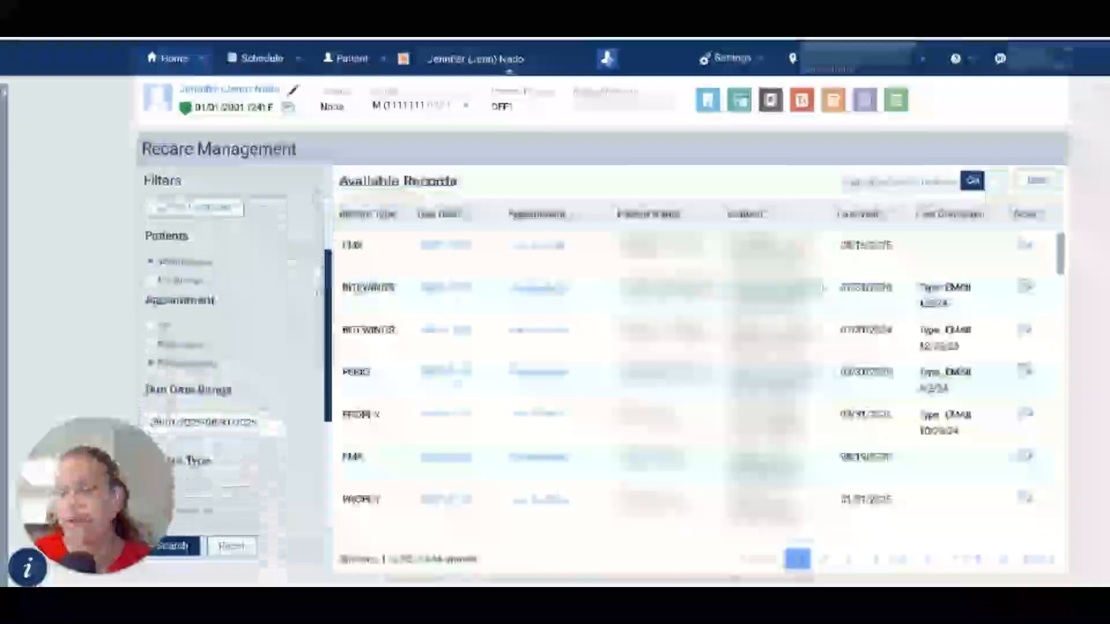
pyautogui.scroll(-2, 318, 198)
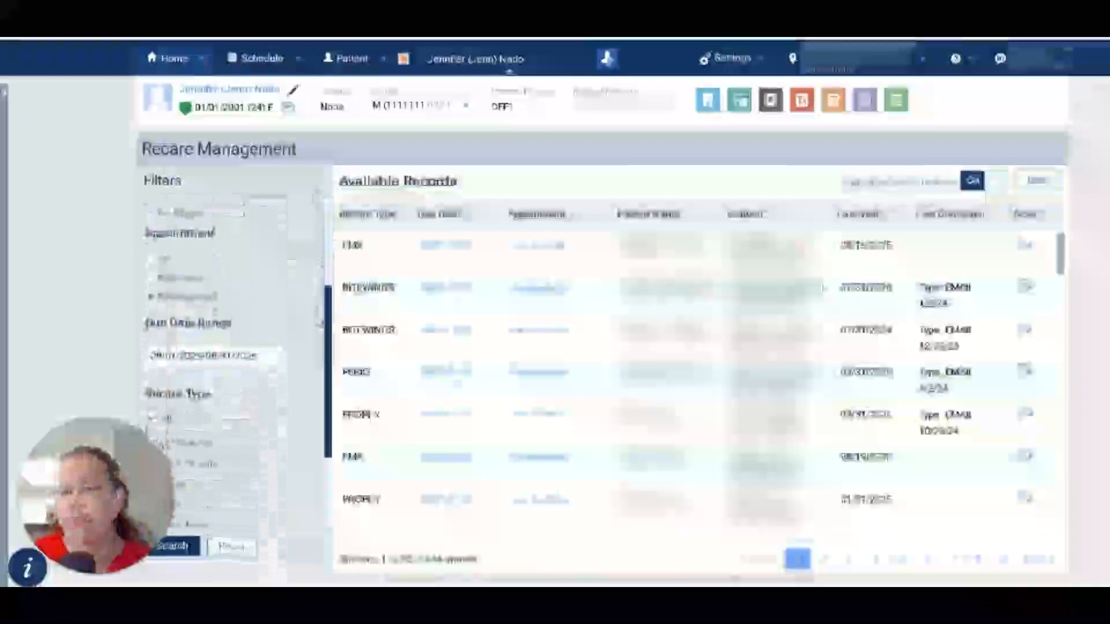
pyautogui.scroll(-2, 315, 327)
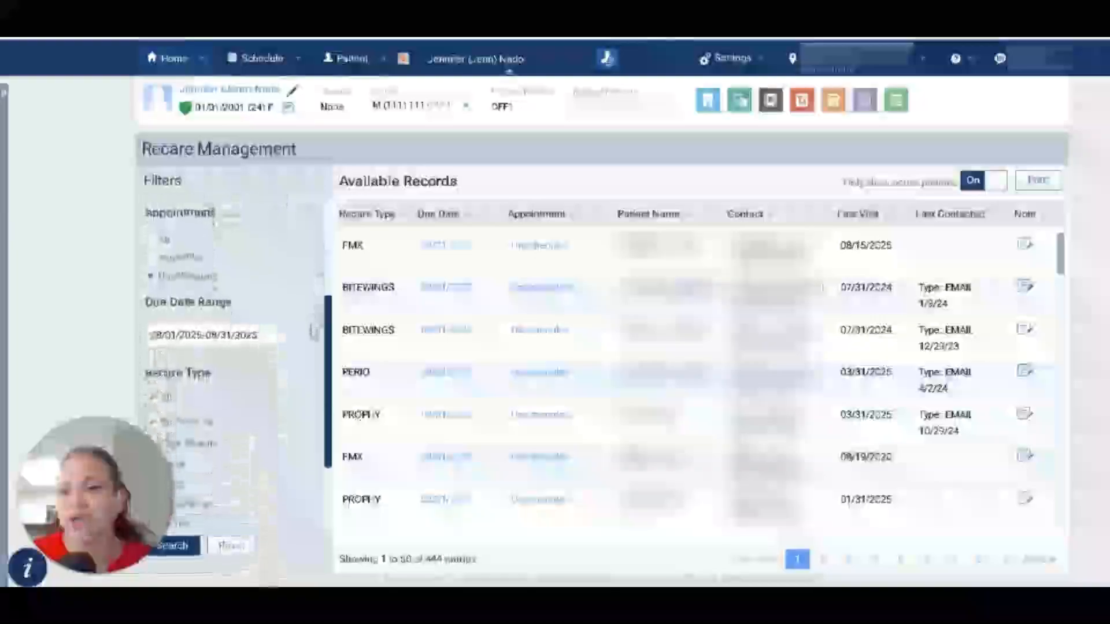
pyautogui.moveTo(314, 331); pyautogui.dragTo(324, 283)
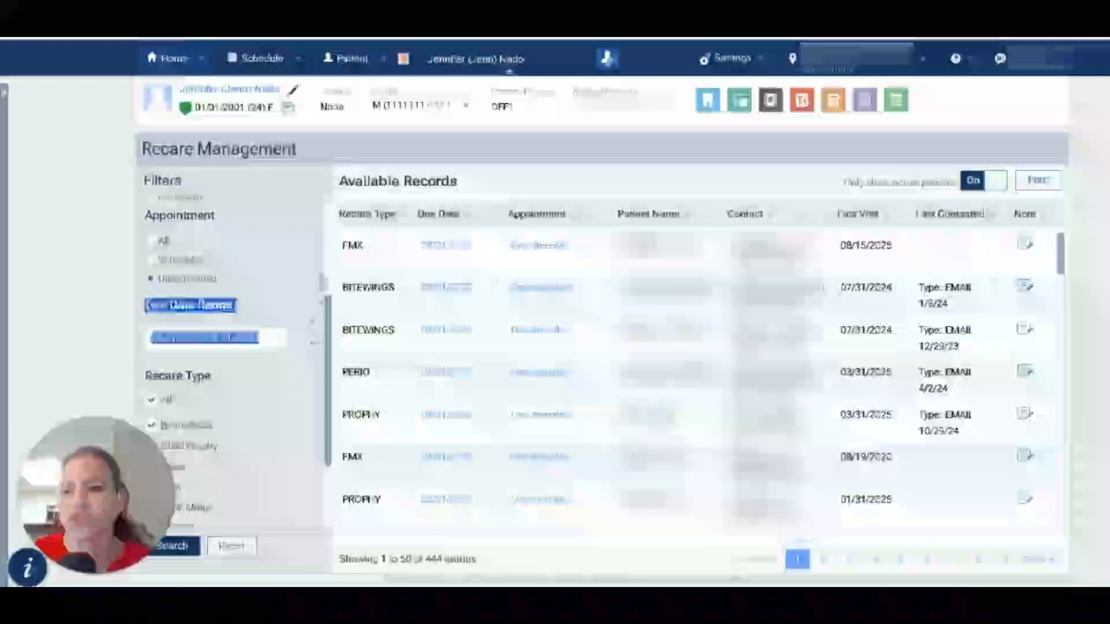
pyautogui.moveTo(327, 336)
pyautogui.mouseDown()
pyautogui.moveTo(327, 277)
pyautogui.moveTo(323, 340)
pyautogui.mouseUp()
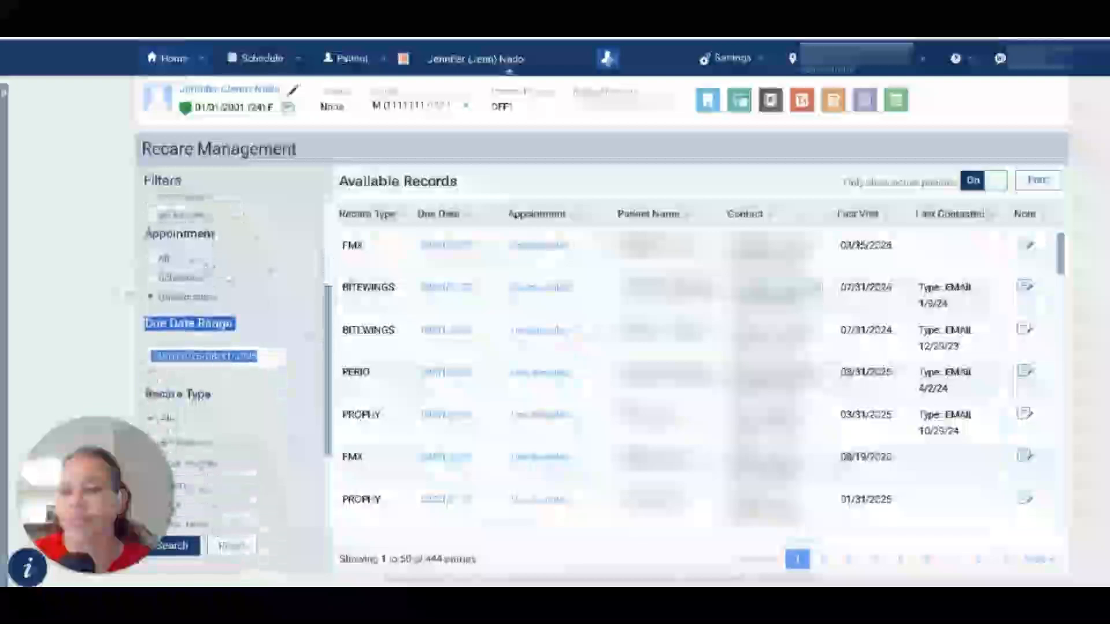
pyautogui.click(152, 297)
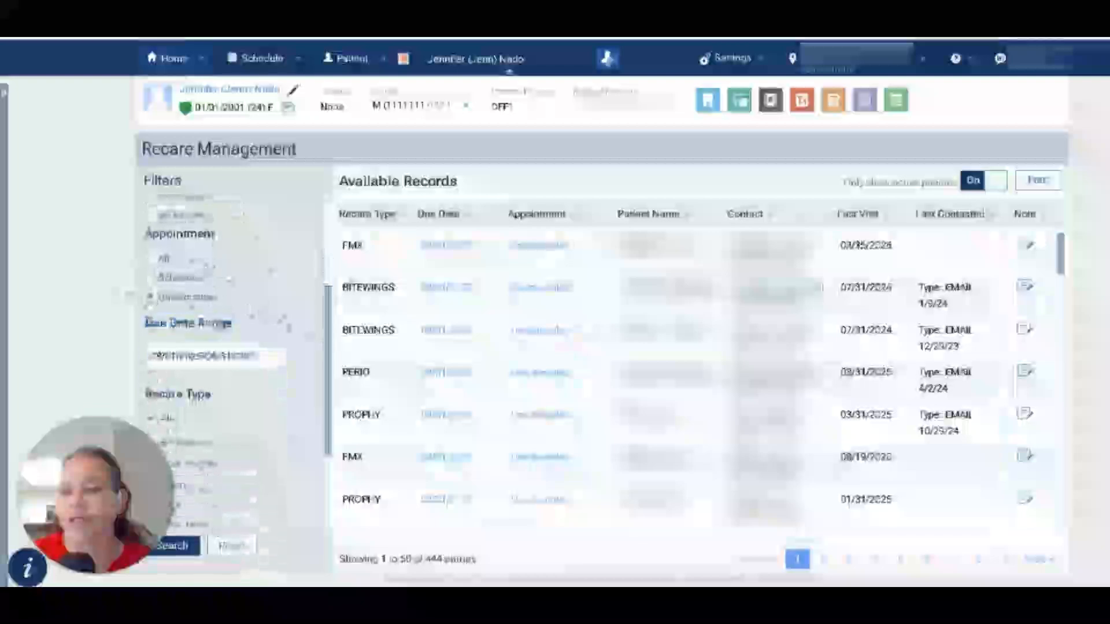
# Limit the recare types to PERIO and PROPHY, run the search and look through the matching records
pyautogui.moveTo(328, 333); pyautogui.dragTo(323, 377)
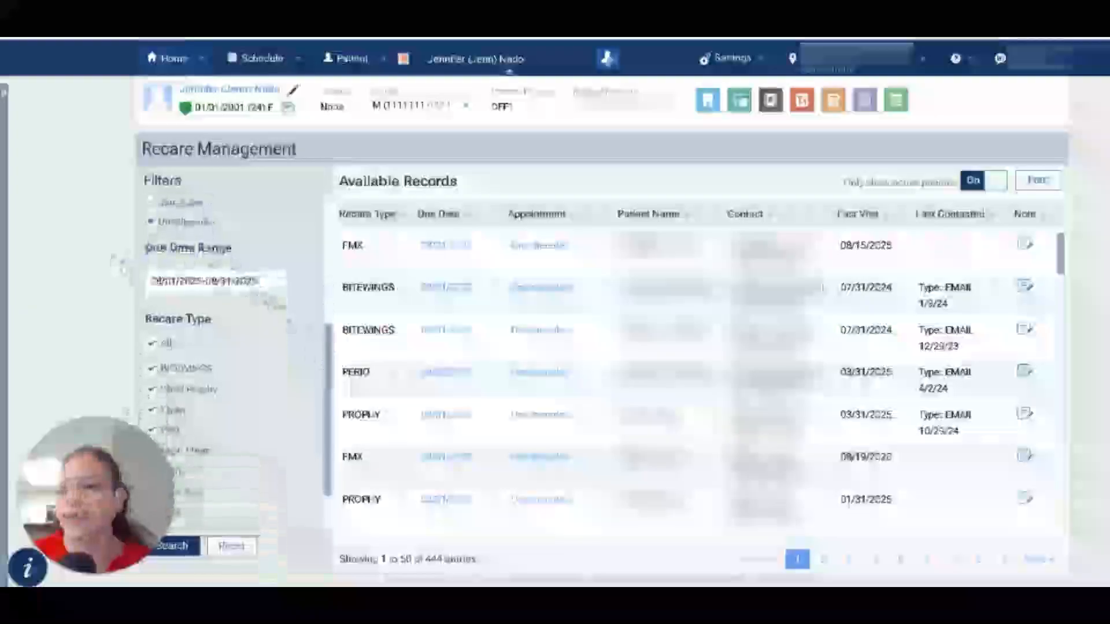
pyautogui.moveTo(327, 358); pyautogui.dragTo(332, 420)
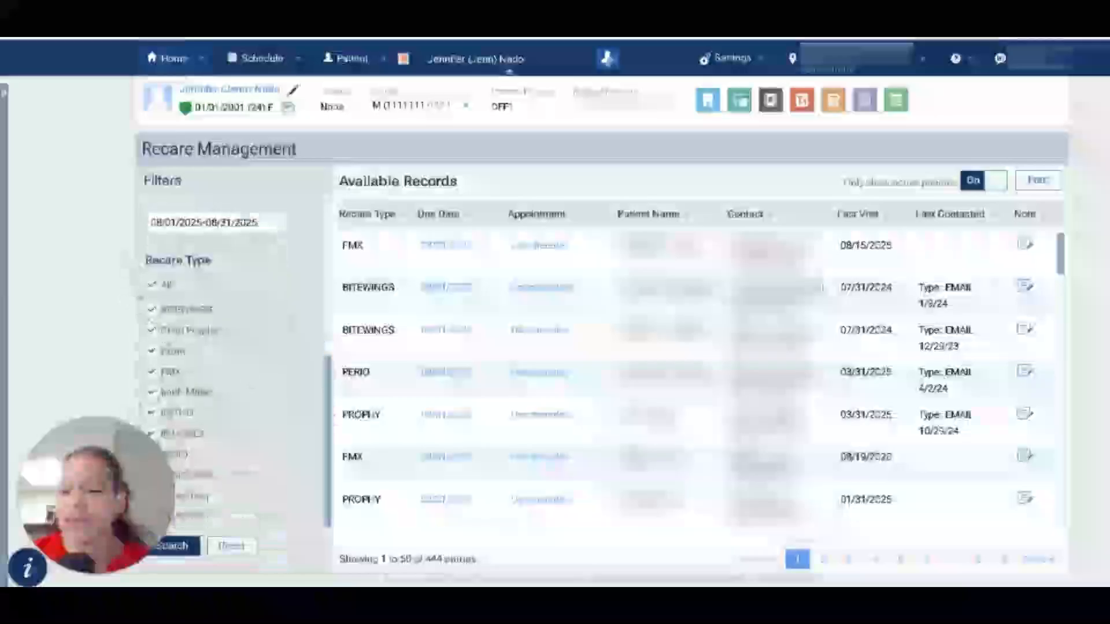
pyautogui.click(151, 286)
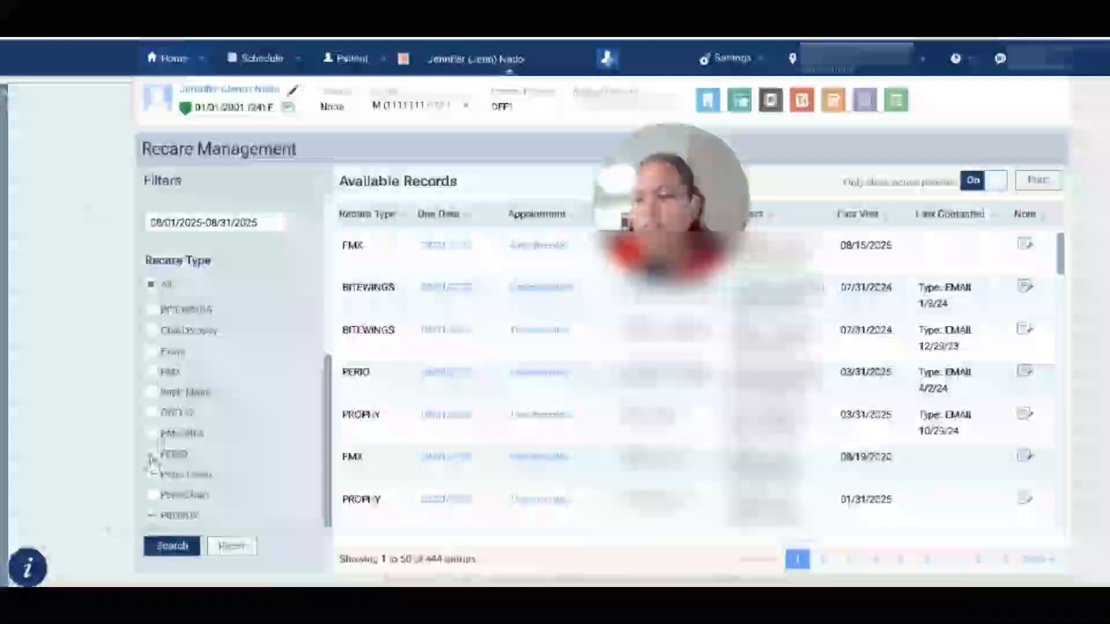
pyautogui.click(173, 546)
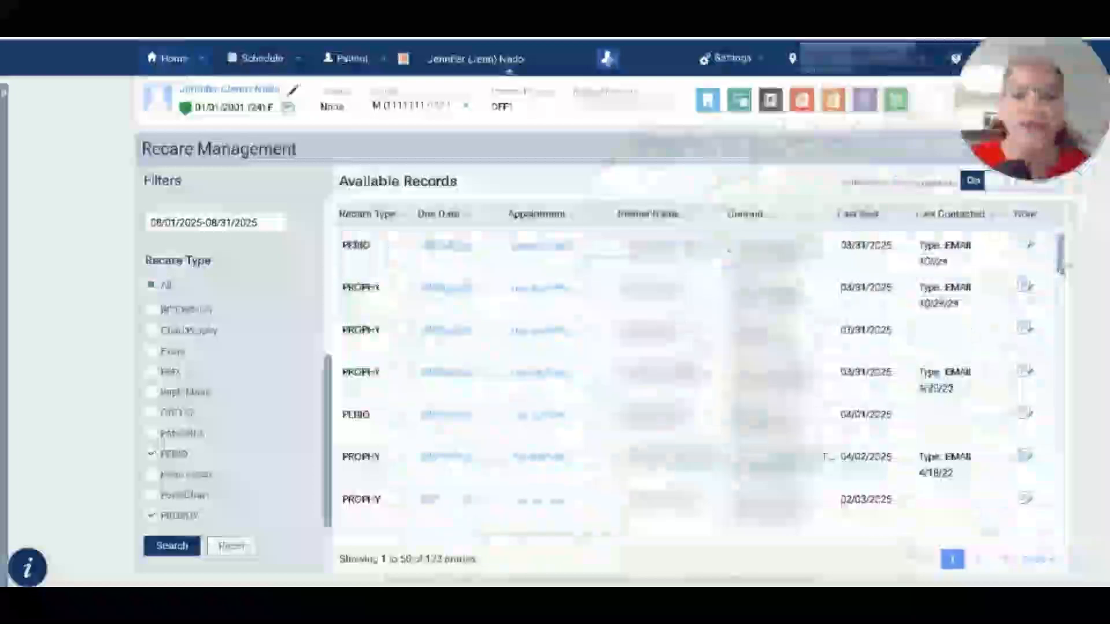
pyautogui.moveTo(1059, 267); pyautogui.dragTo(1057, 203)
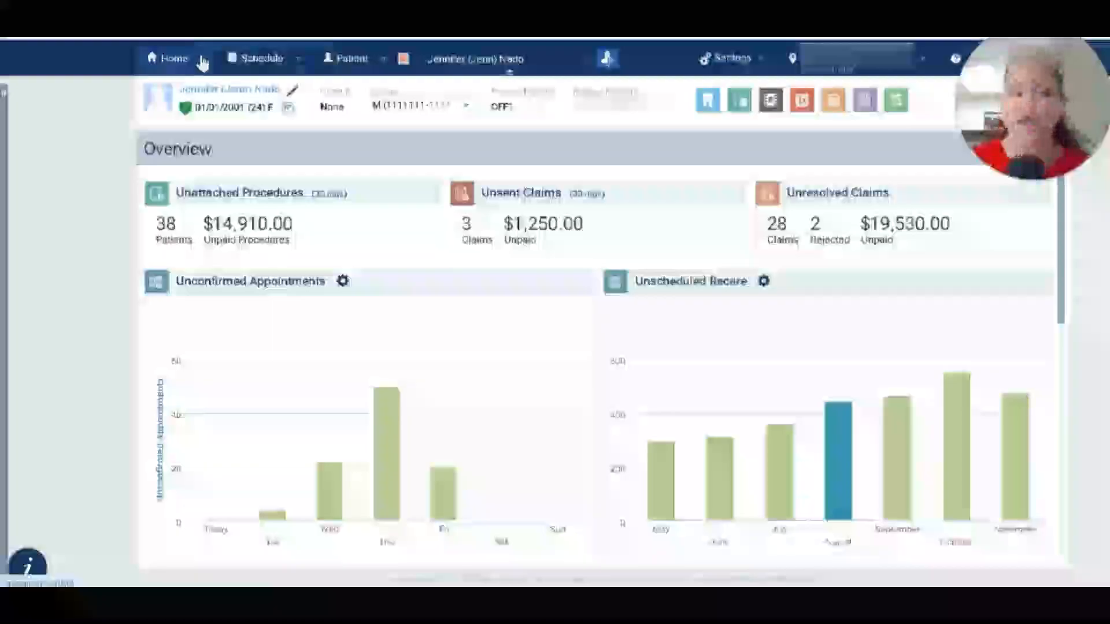
pyautogui.click(202, 60)
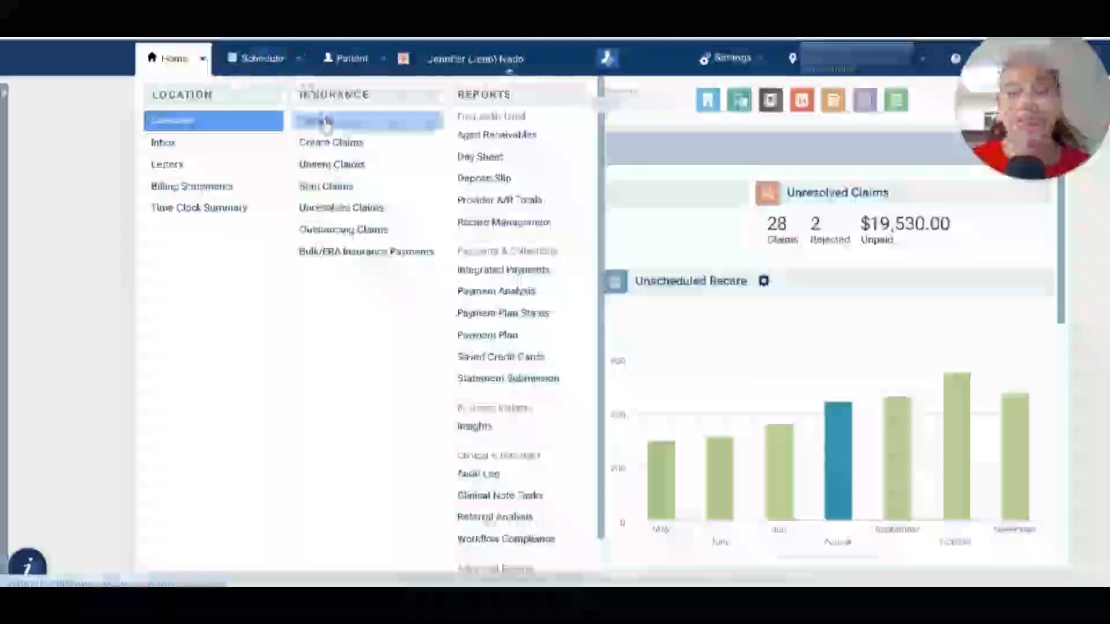
pyautogui.click(94, 102)
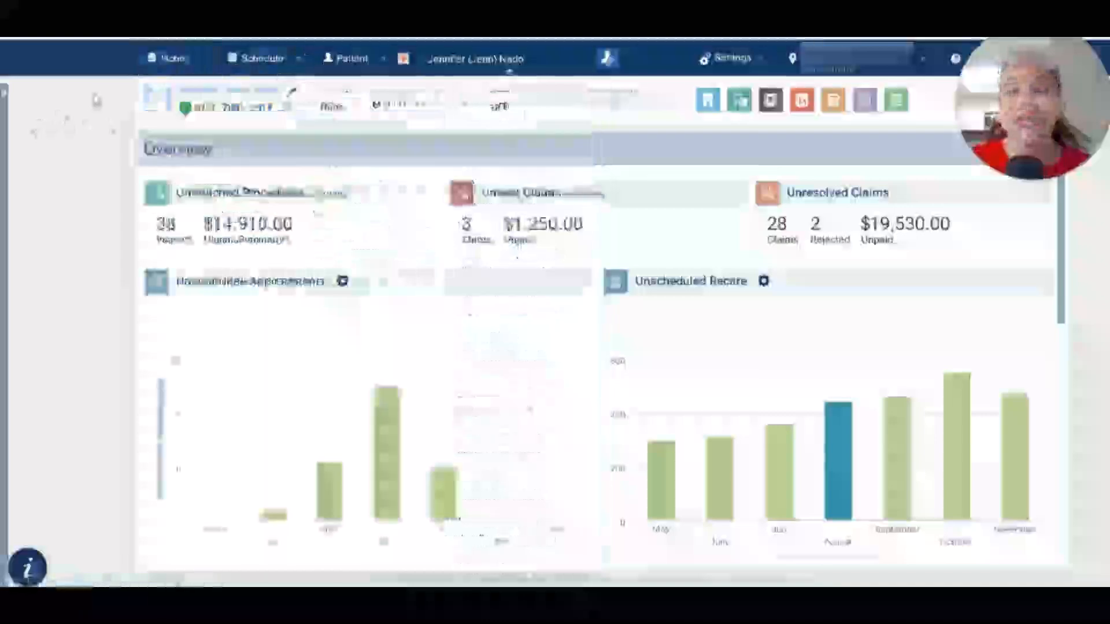
pyautogui.click(202, 60)
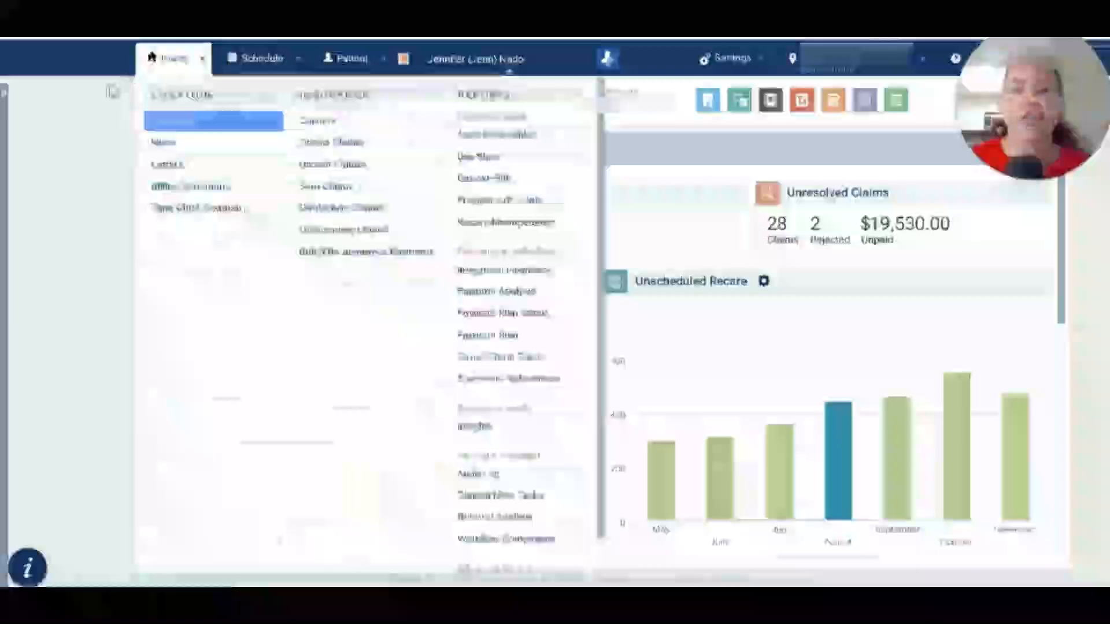
pyautogui.click(114, 114)
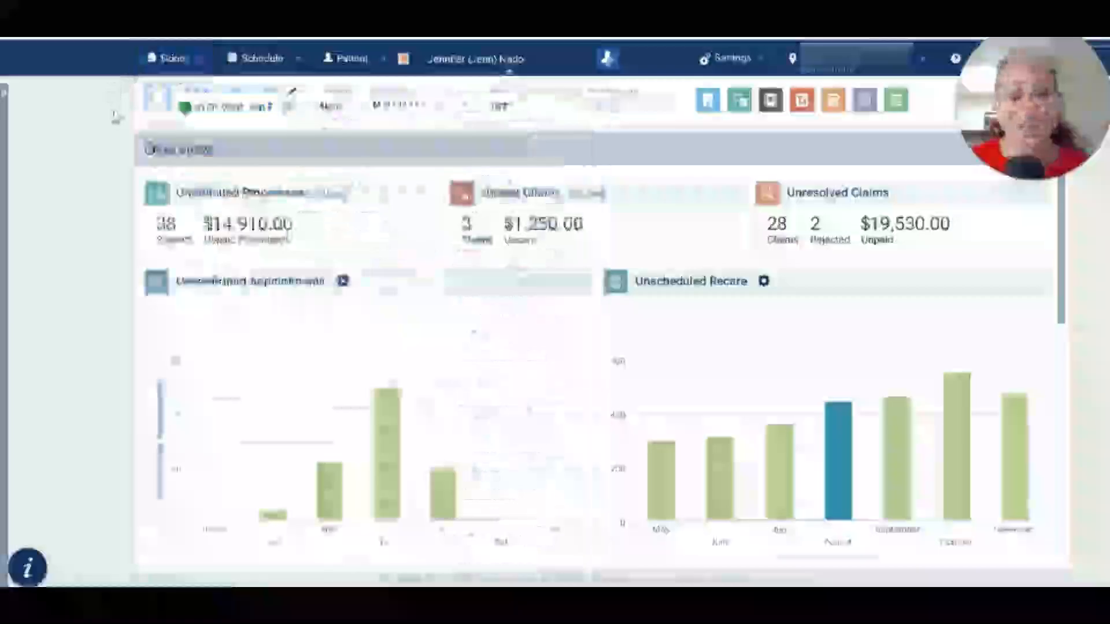